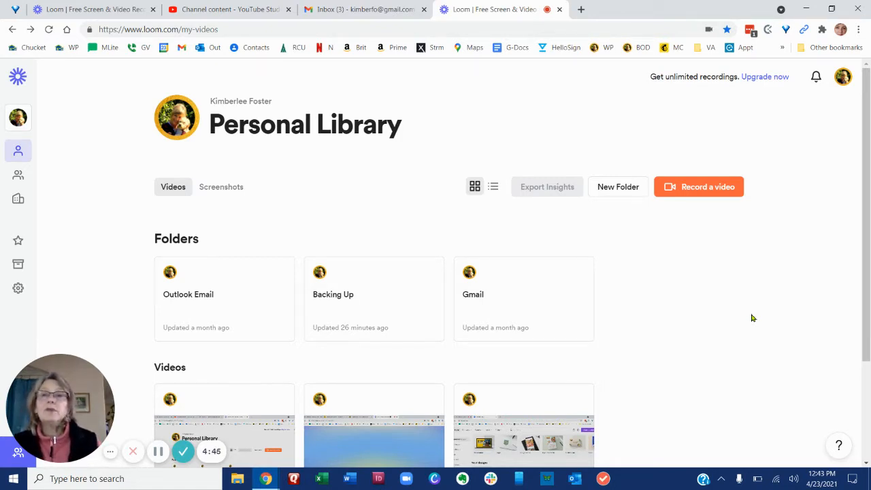
# Step: Switch to Gmail, open its full settings and go to the Signature section of the general settings
pyautogui.click(378, 8)
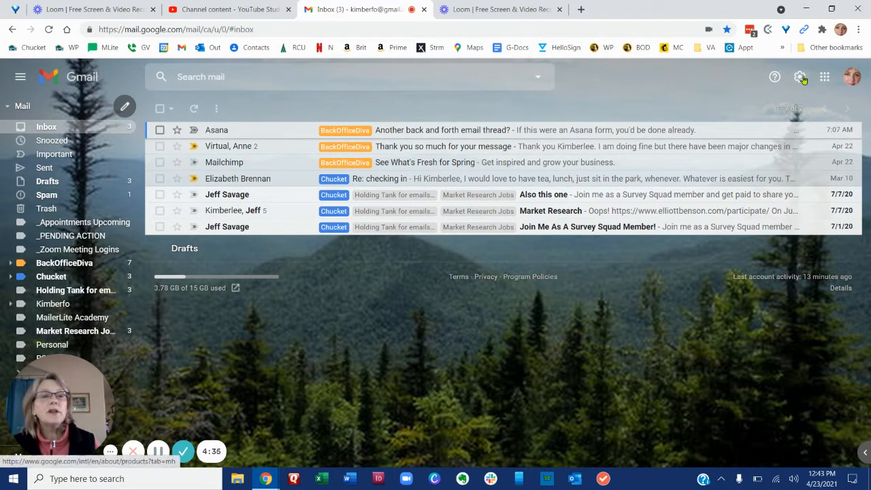
pyautogui.click(802, 80)
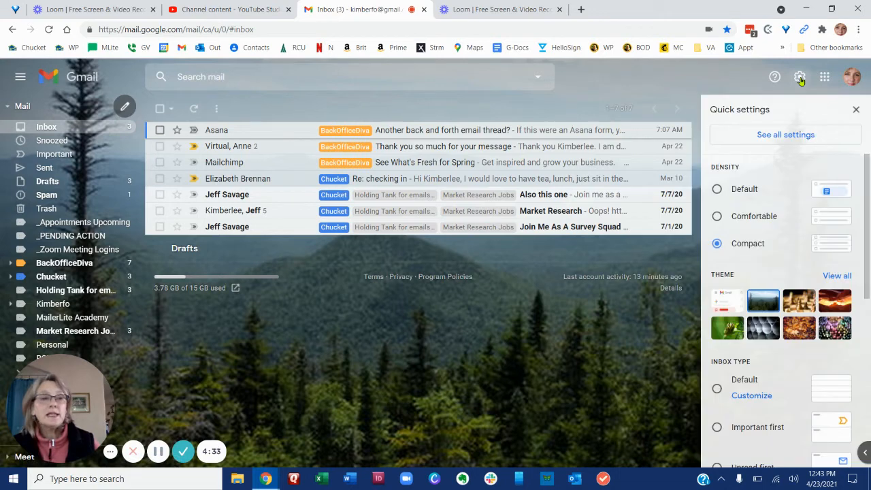
pyautogui.click(787, 135)
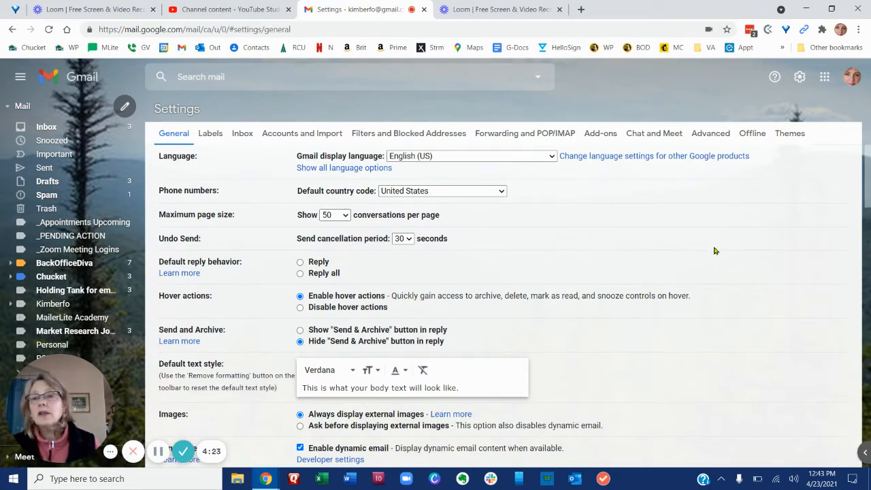
pyautogui.scroll(-5, 715, 252)
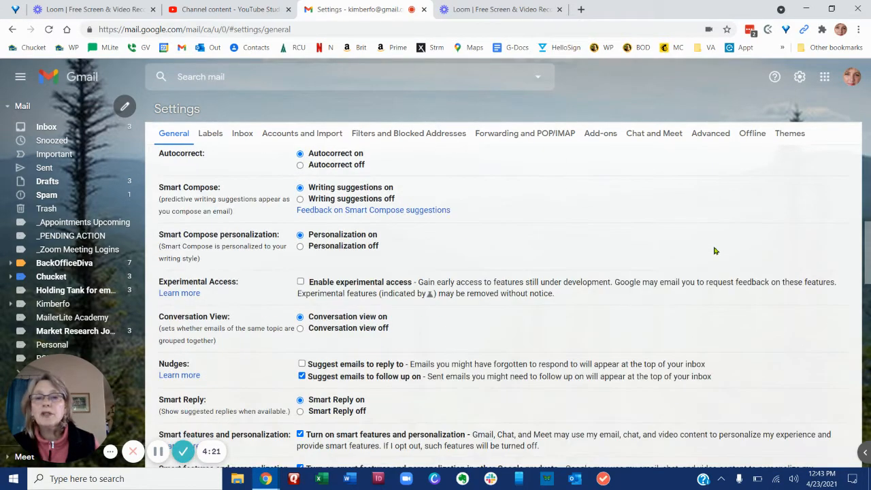
pyautogui.scroll(-10, 715, 251)
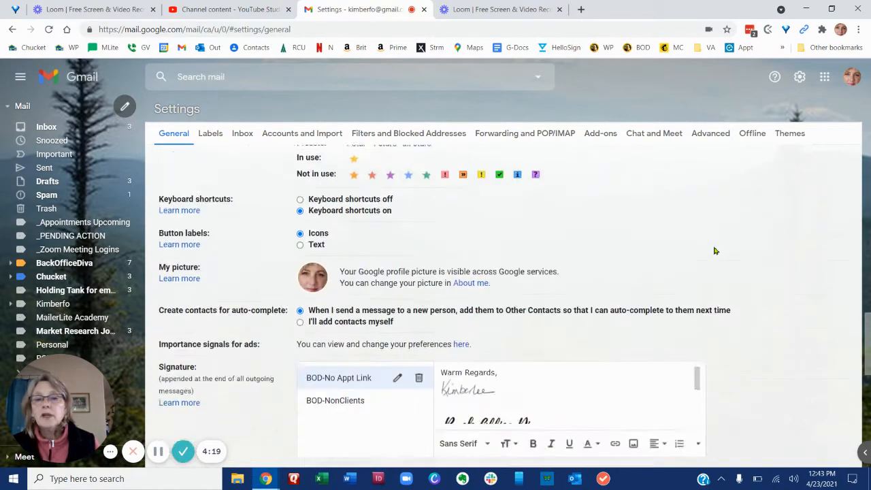
pyautogui.scroll(-3, 714, 251)
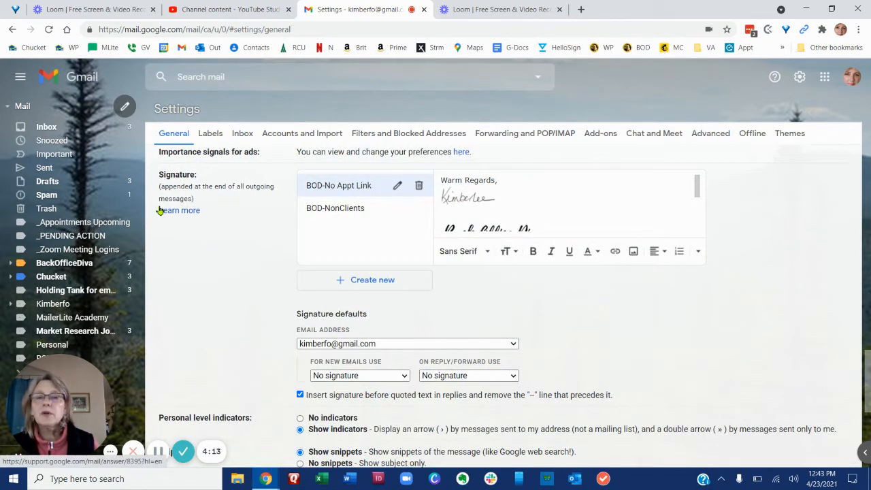
pyautogui.scroll(2, 372, 237)
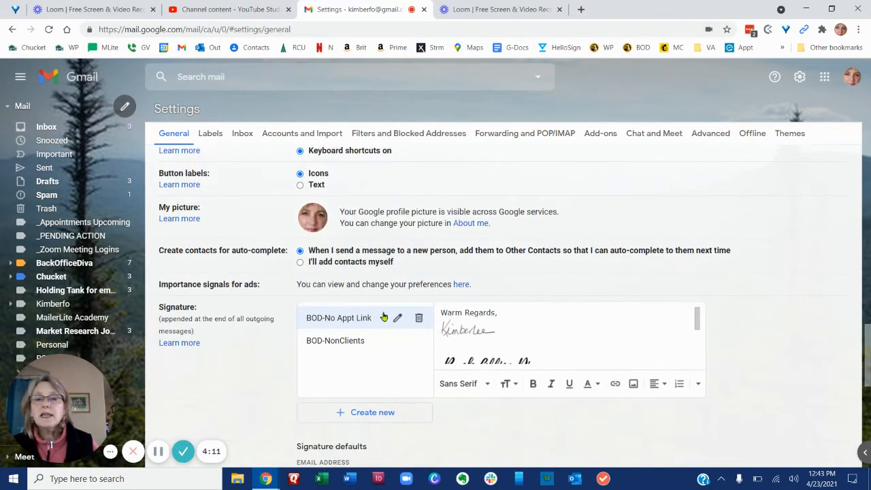
pyautogui.scroll(-2, 394, 314)
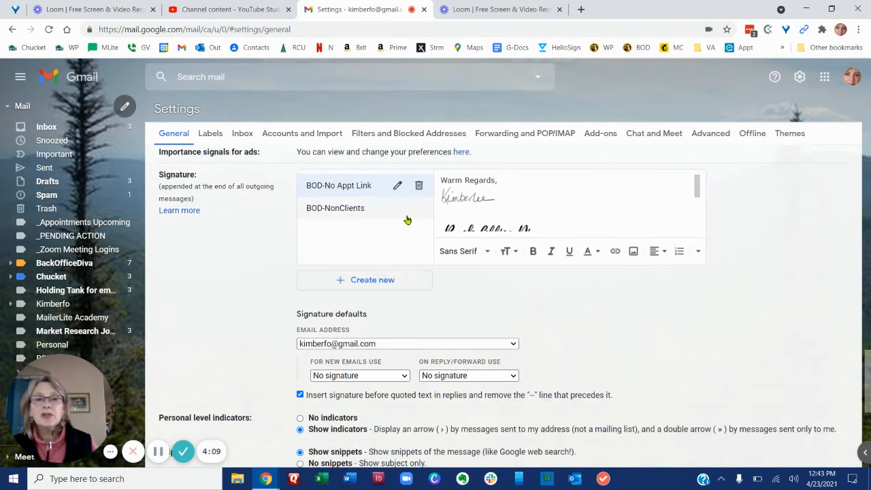
pyautogui.moveTo(697, 185)
pyautogui.mouseDown()
pyautogui.moveTo(699, 226)
pyautogui.moveTo(698, 185)
pyautogui.mouseUp()
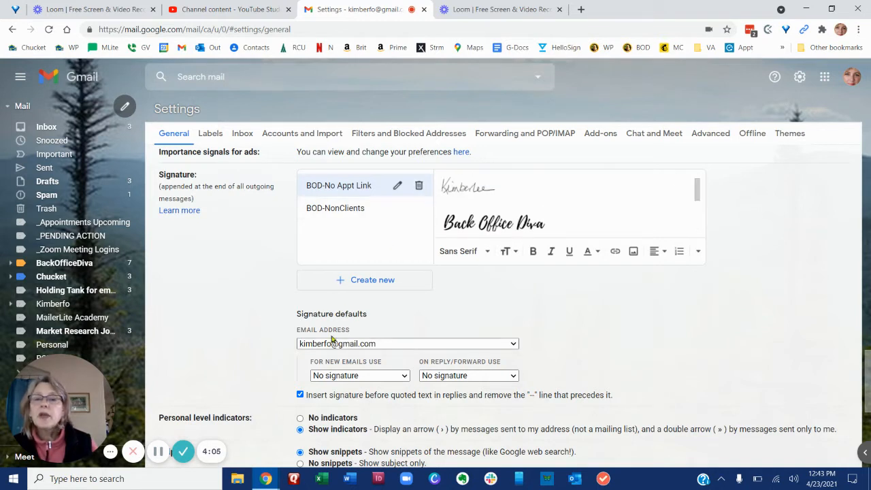
# Step: Create a new email signature named "Demo"
pyautogui.click(370, 287)
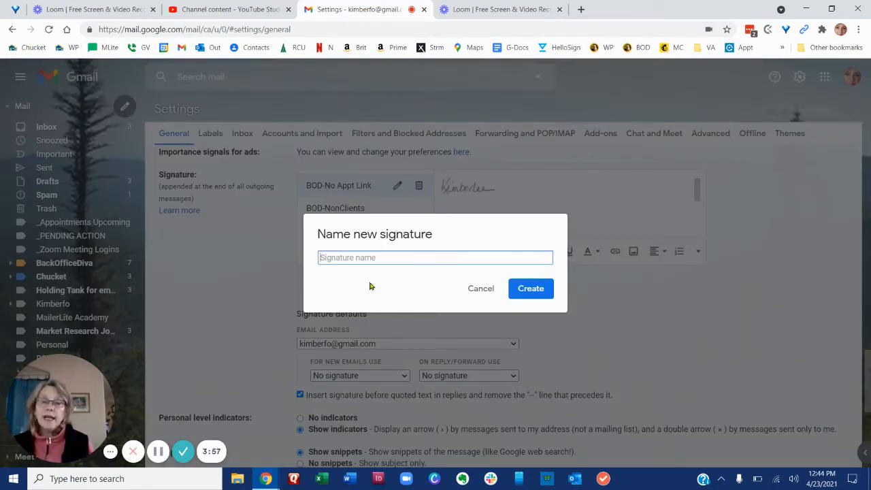
pyautogui.write('Demo')
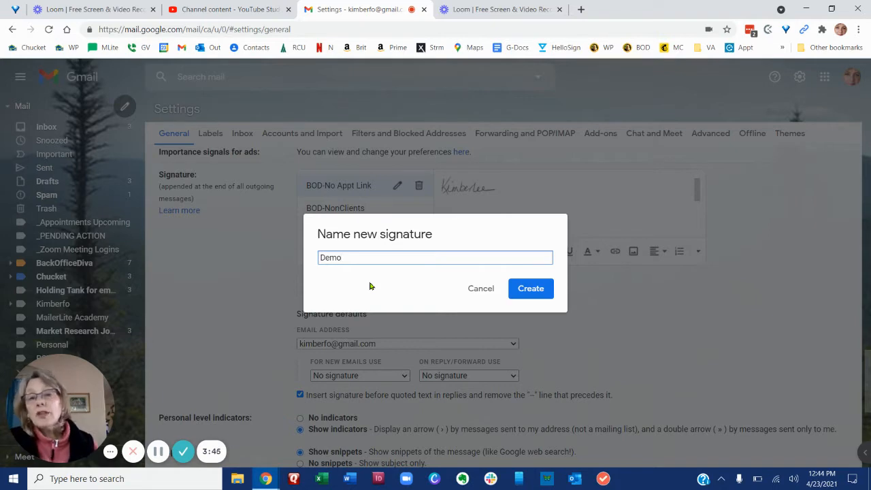
pyautogui.click(531, 290)
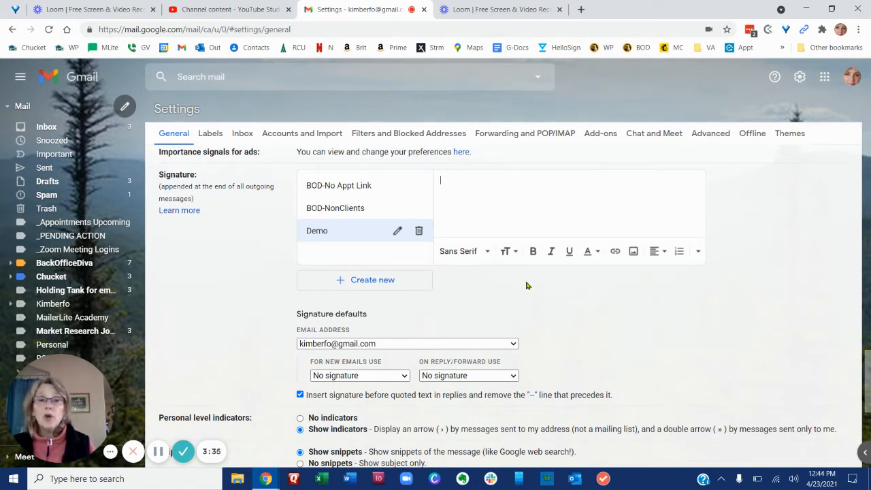
# Step: Enter the sender's full name on the Demo signature's first line and "Business Name" on the second
pyautogui.write('Kimberlee Fsoter')
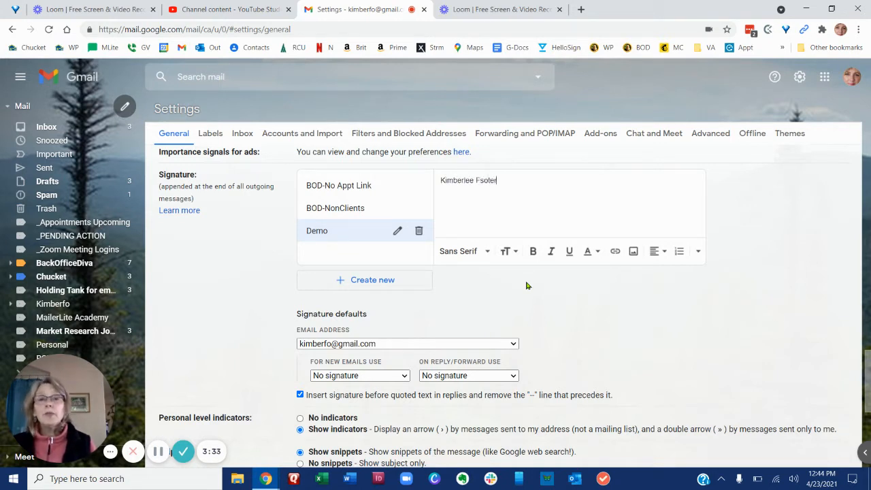
pyautogui.press('BackSpace')
pyautogui.press('BackSpace')
pyautogui.press('BackSpace')
pyautogui.press('BackSpace')
pyautogui.press('BackSpace')
pyautogui.write('o')
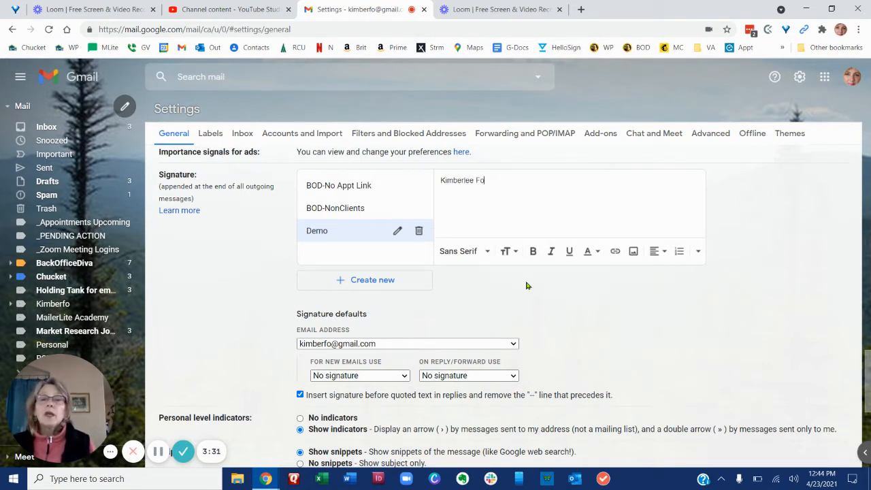
pyautogui.write('ster')
pyautogui.press('Return')
pyautogui.write('Business ')
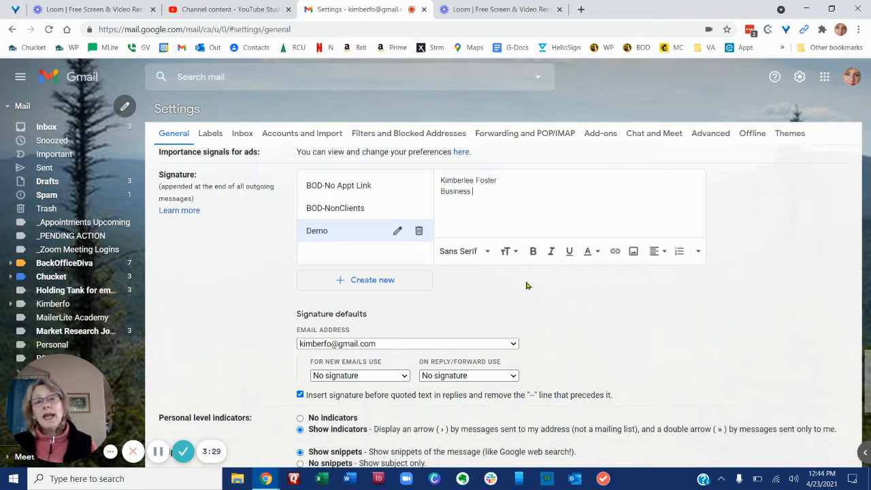
pyautogui.write('Name')
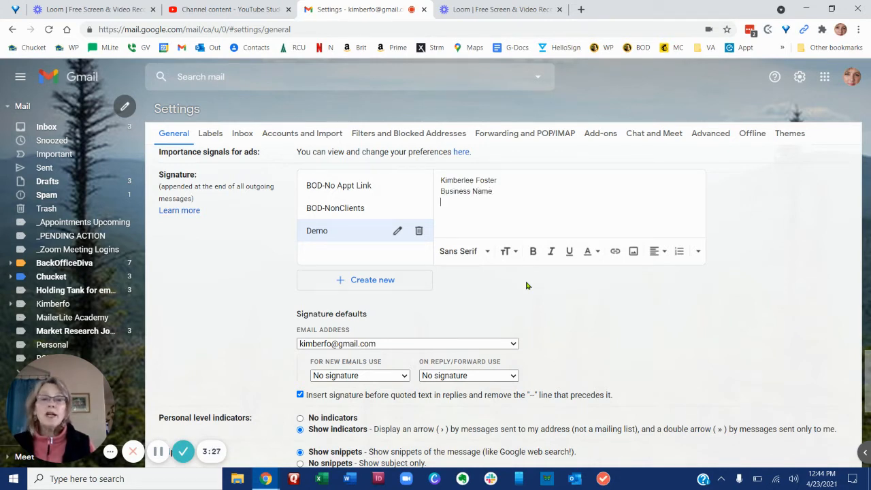
# Step: Add a third line reading "Phone Number" to the Demo signature and make it bold
pyautogui.click(634, 253)
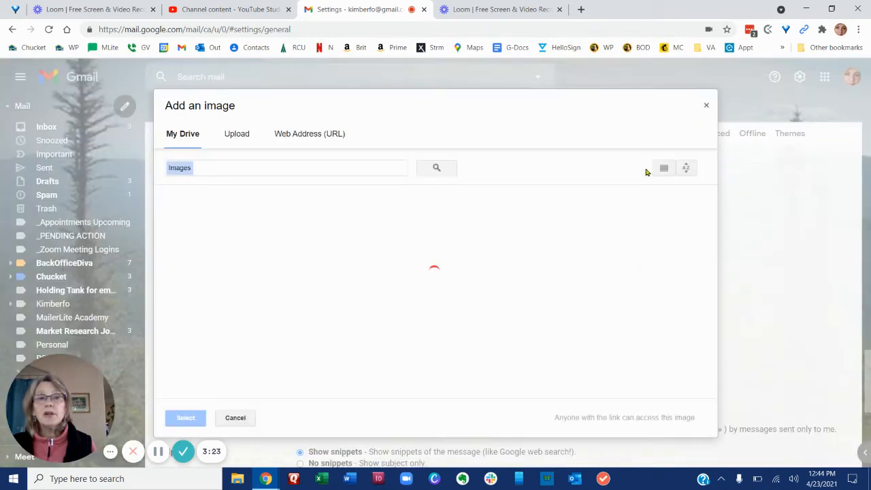
pyautogui.click(707, 106)
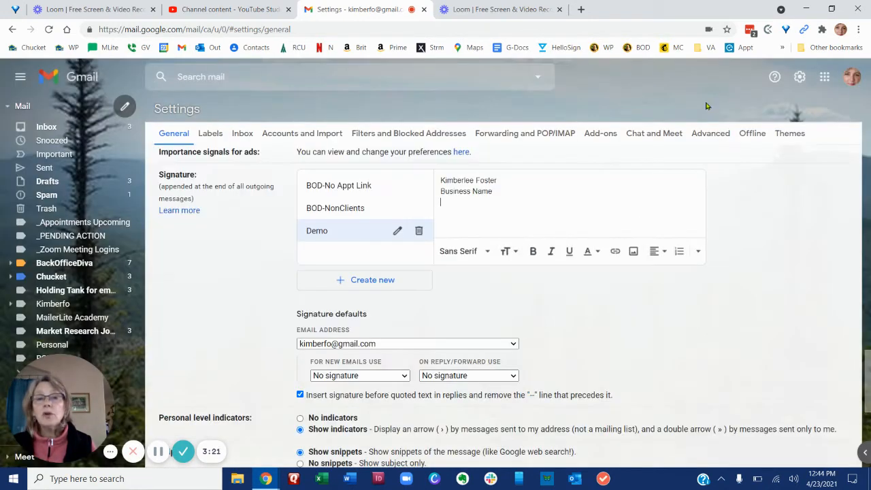
pyautogui.click(487, 229)
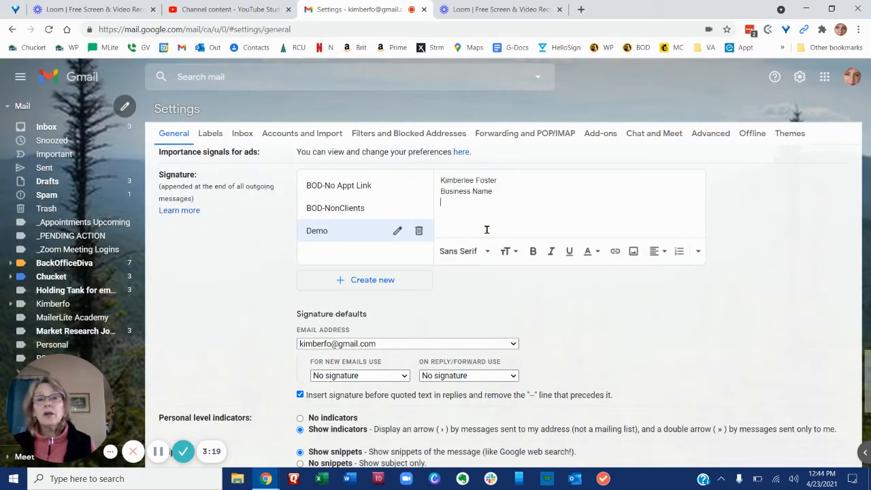
pyautogui.write('Phone Number')
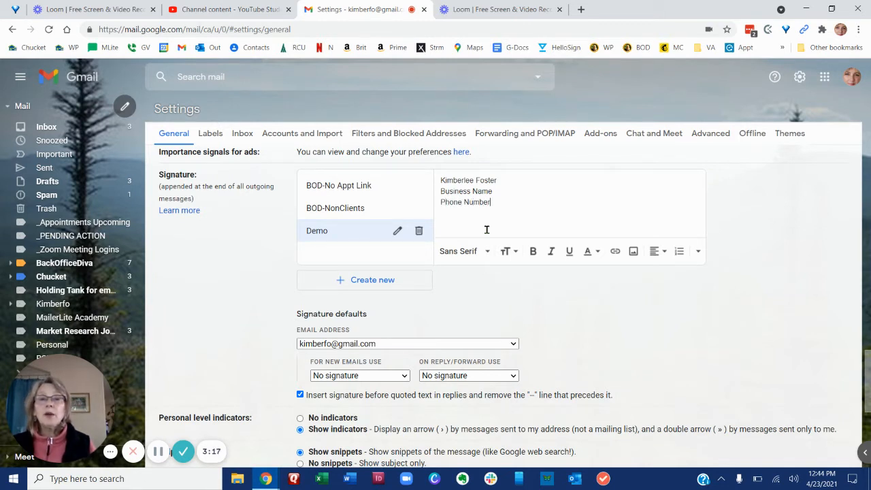
pyautogui.hotkey('shift', 'Home')
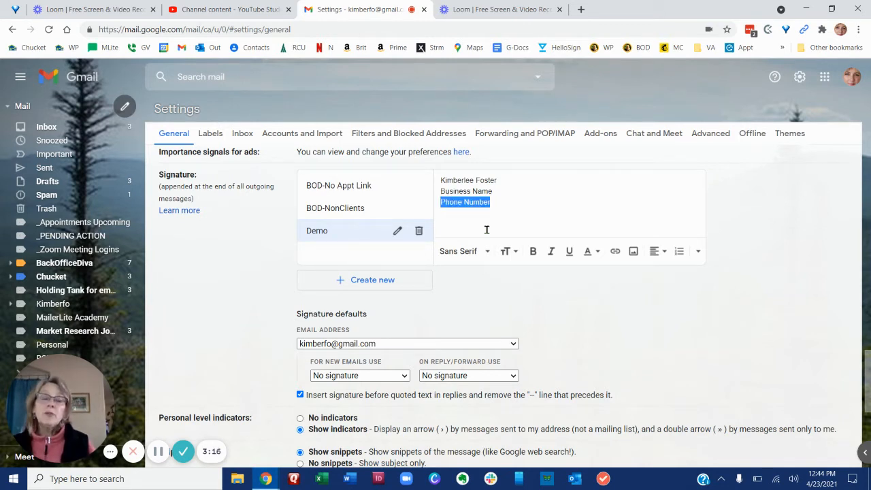
pyautogui.click(532, 253)
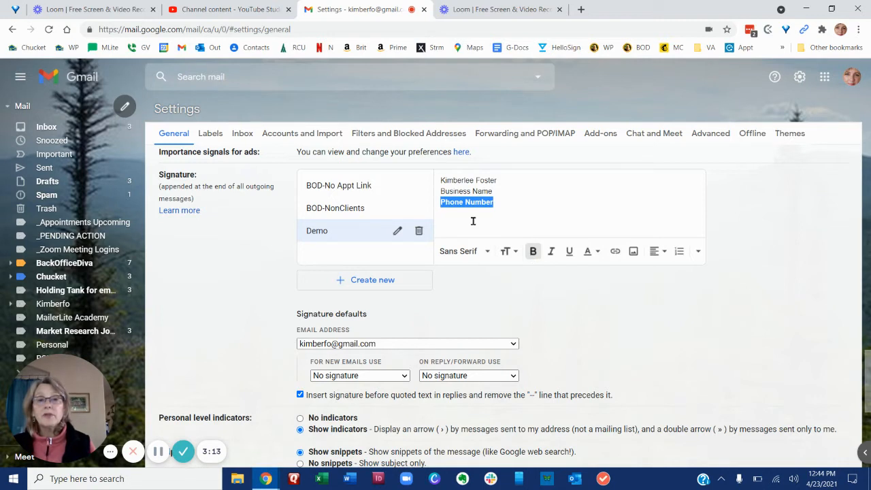
# Step: Add a non-bold "URL" line below the phone number line in the Demo signature and save the settings
pyautogui.click(524, 224)
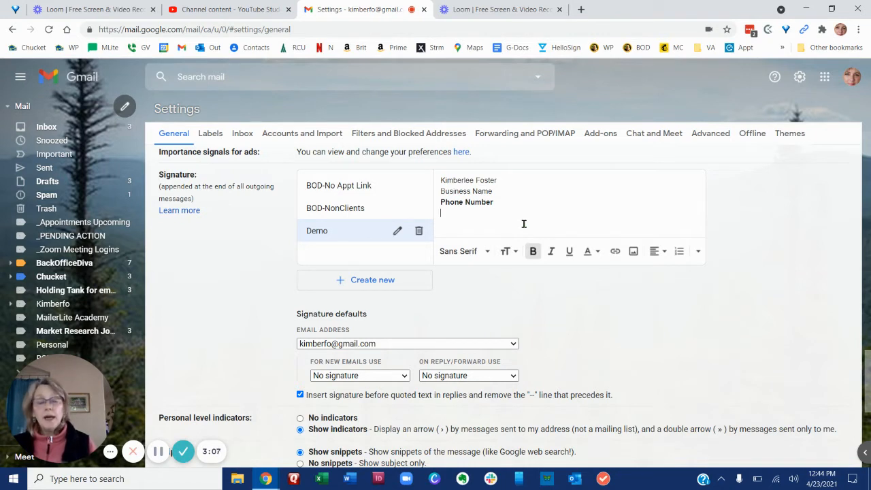
pyautogui.press('Return')
pyautogui.write('URL')
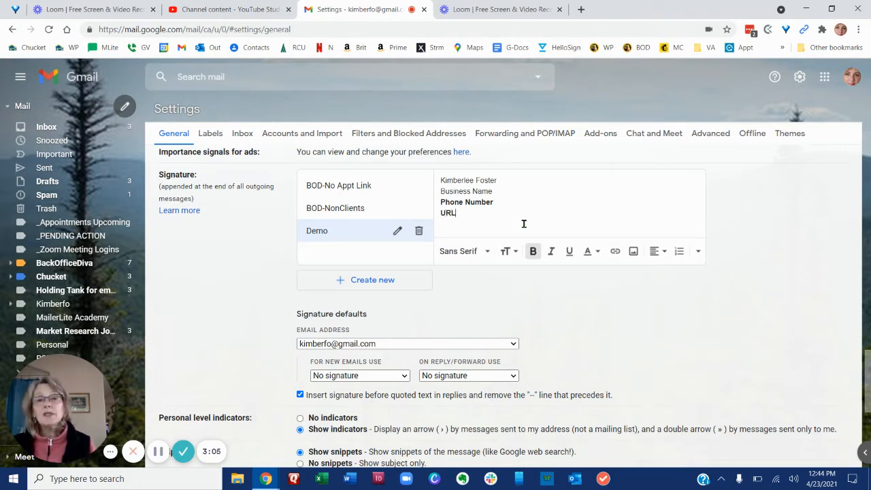
pyautogui.hotkey('shift', 'Home')
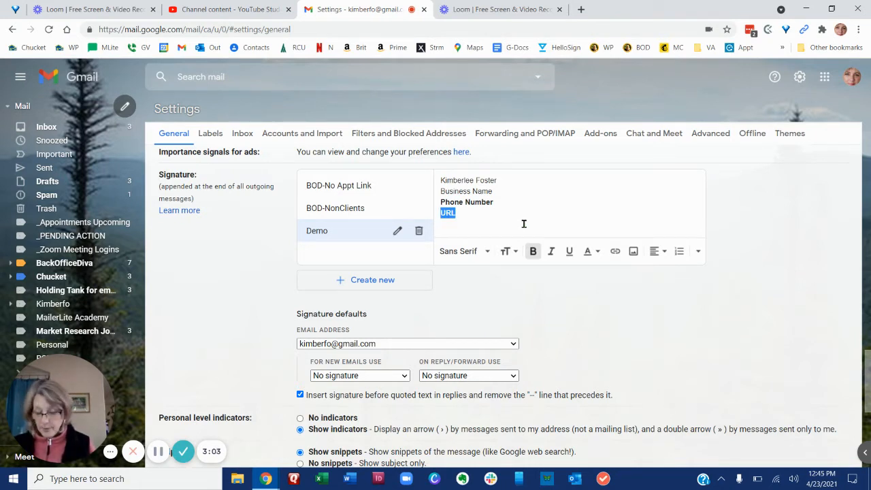
pyautogui.hotkey('ctrl', 'b')
pyautogui.press('End')
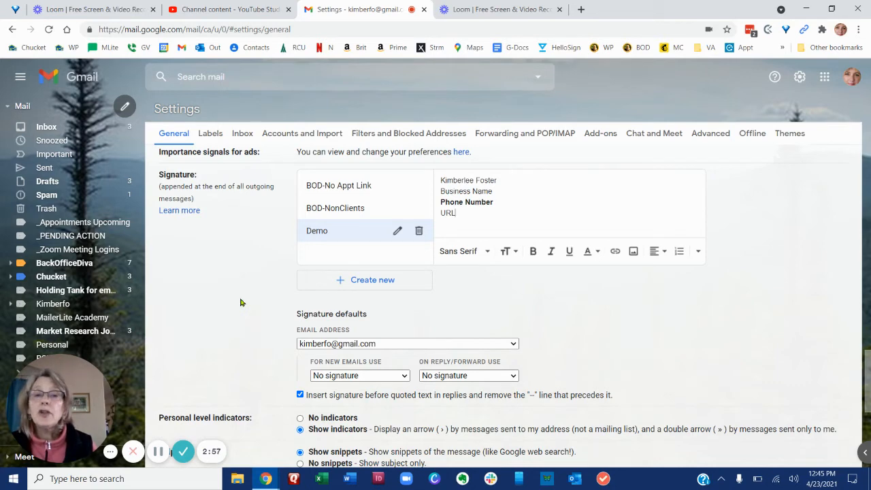
pyautogui.scroll(-4, 240, 302)
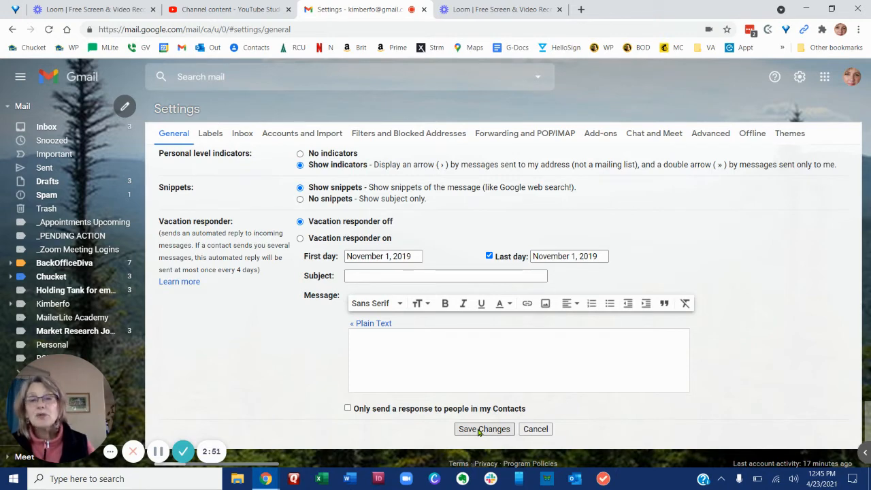
pyautogui.click(479, 428)
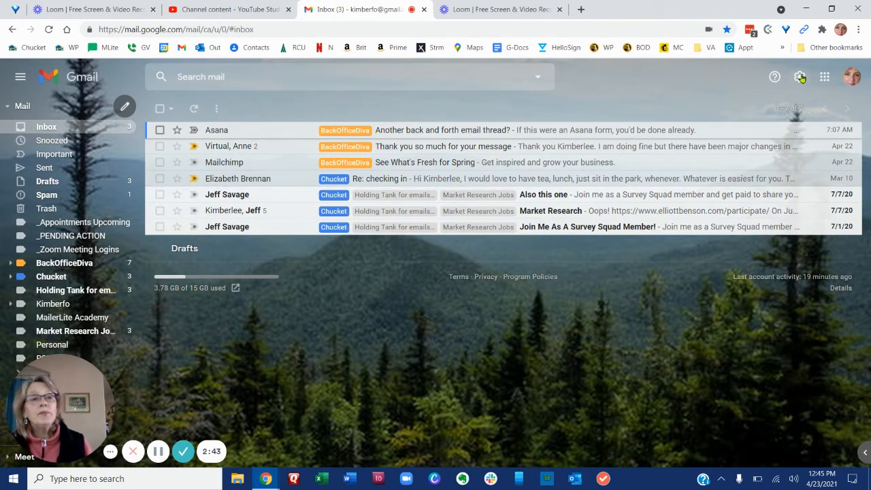
# Step: Reopen the Demo signature in the full settings and delete all of its text
pyautogui.click(801, 76)
pyautogui.click(784, 137)
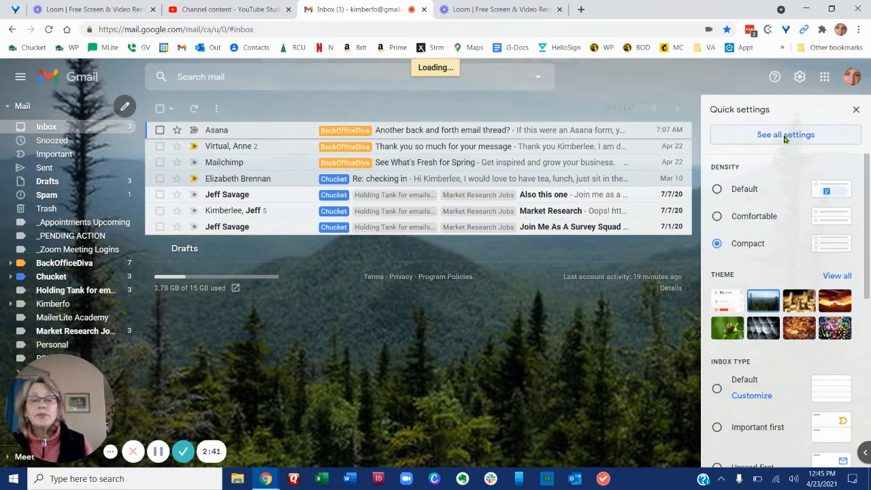
pyautogui.scroll(-15, 441, 224)
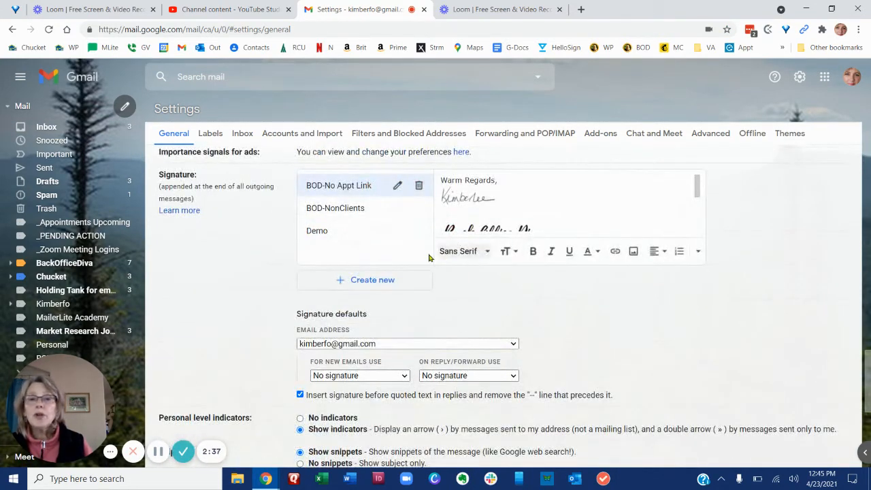
pyautogui.click(322, 233)
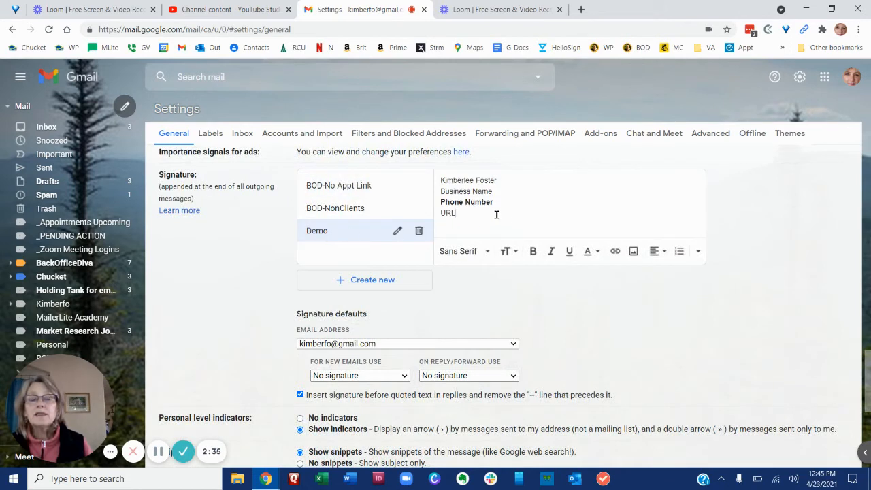
pyautogui.moveTo(496, 215); pyautogui.dragTo(437, 183)
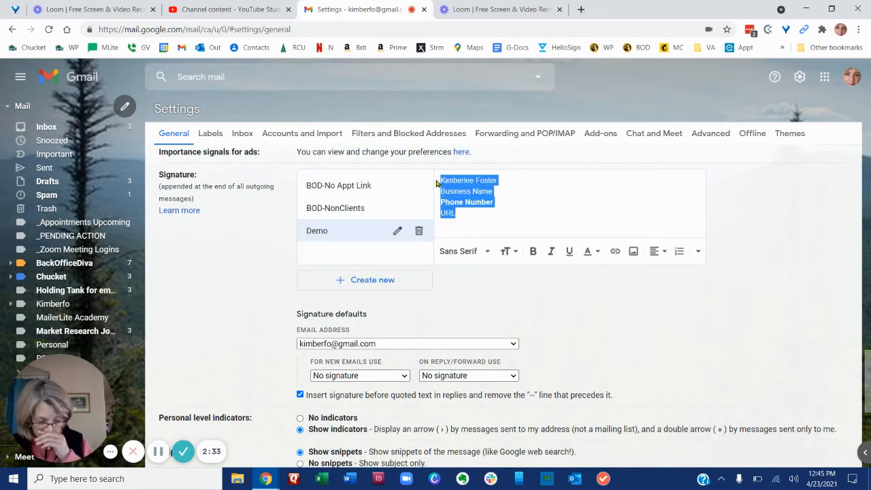
pyautogui.press('Delete')
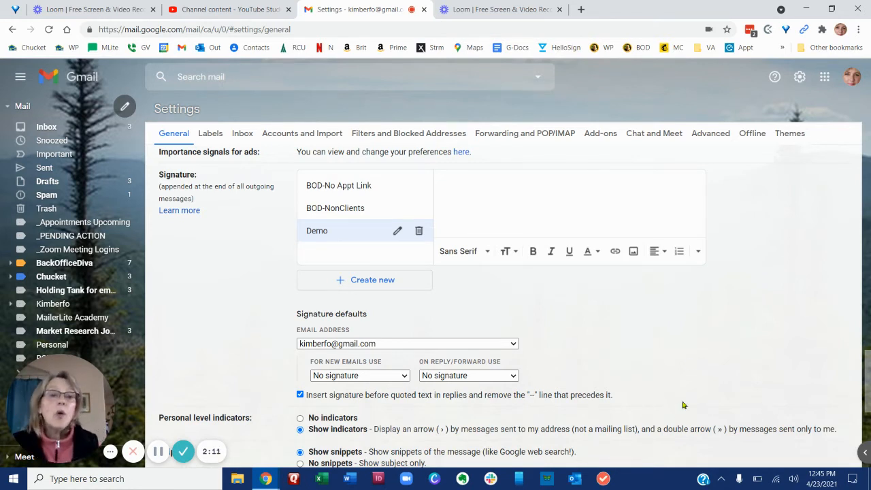
# Step: Upload the email signature image file from the desktop and insert it into the empty Demo signature
pyautogui.click(633, 252)
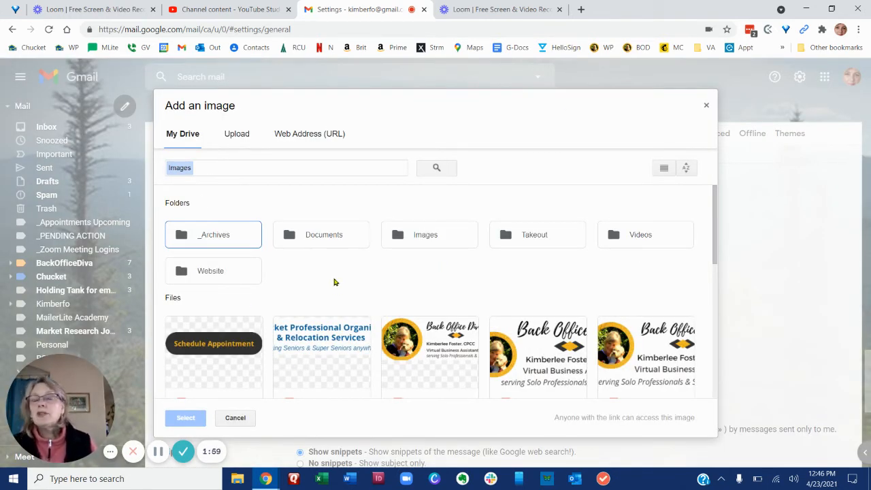
pyautogui.click(240, 141)
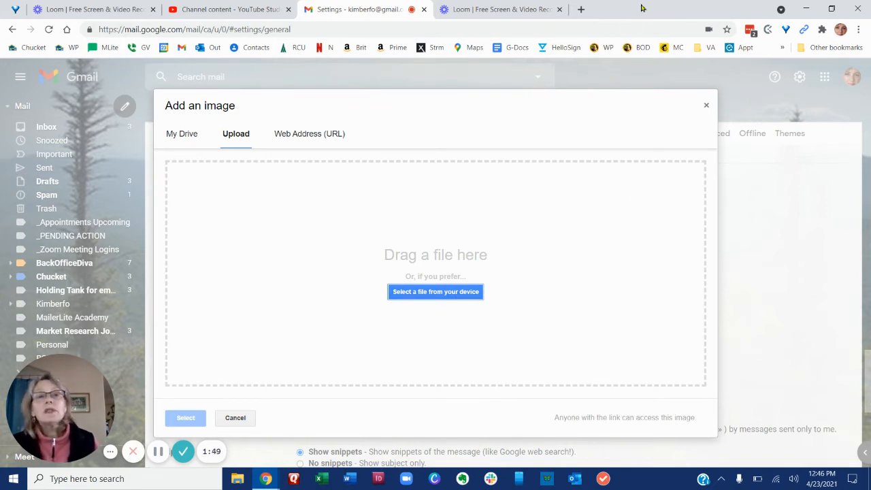
pyautogui.moveTo(642, 8); pyautogui.dragTo(870, 20)
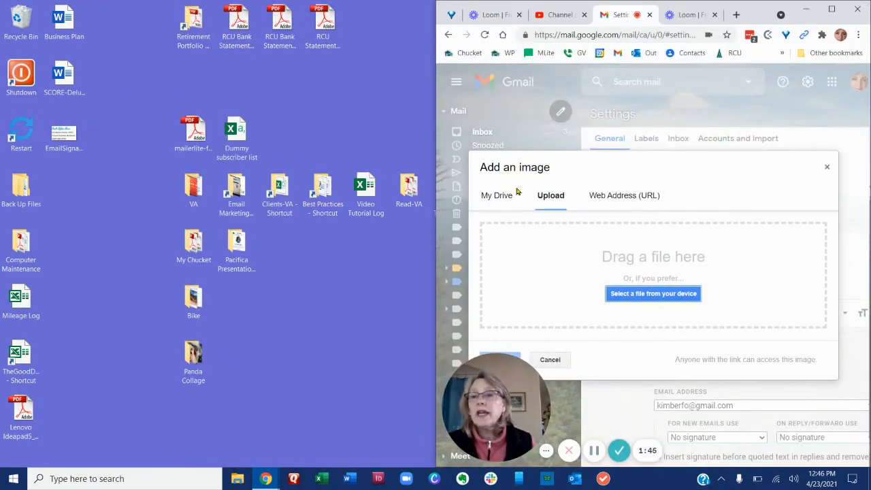
pyautogui.moveTo(63, 136); pyautogui.dragTo(653, 282)
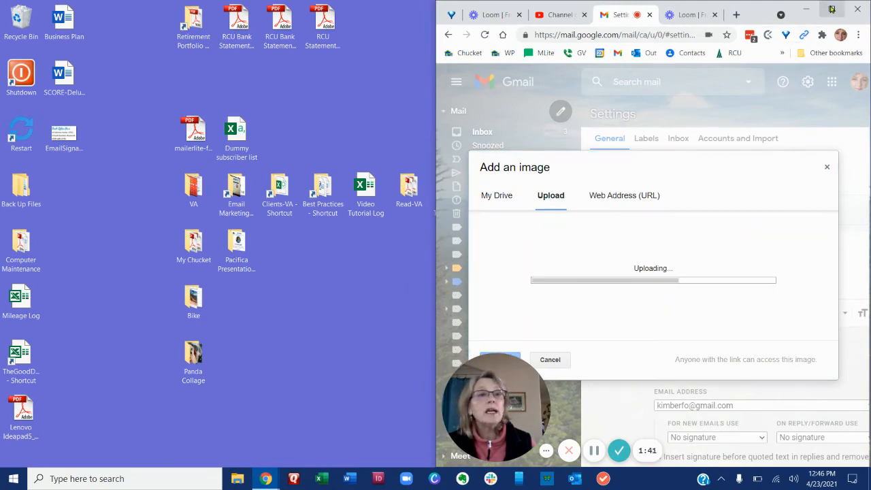
pyautogui.click(832, 8)
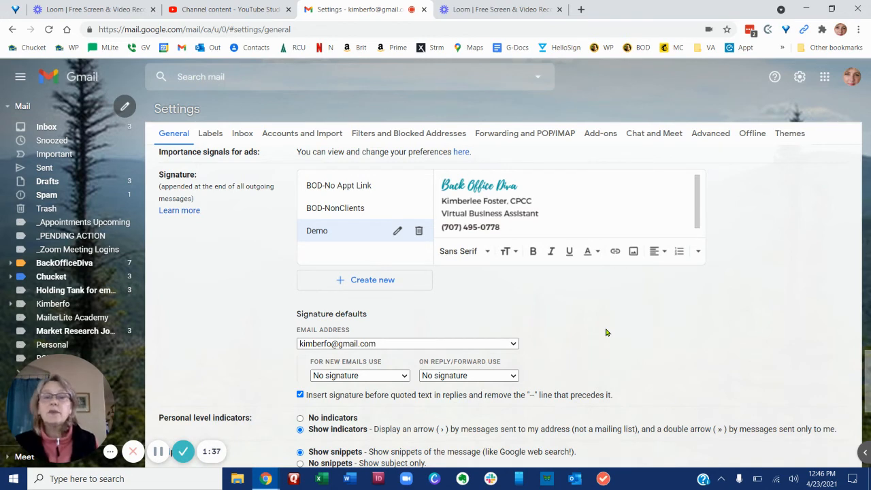
# Step: Add the text line "Add something here" below the image in the Demo signature and remove it again
pyautogui.click(553, 223)
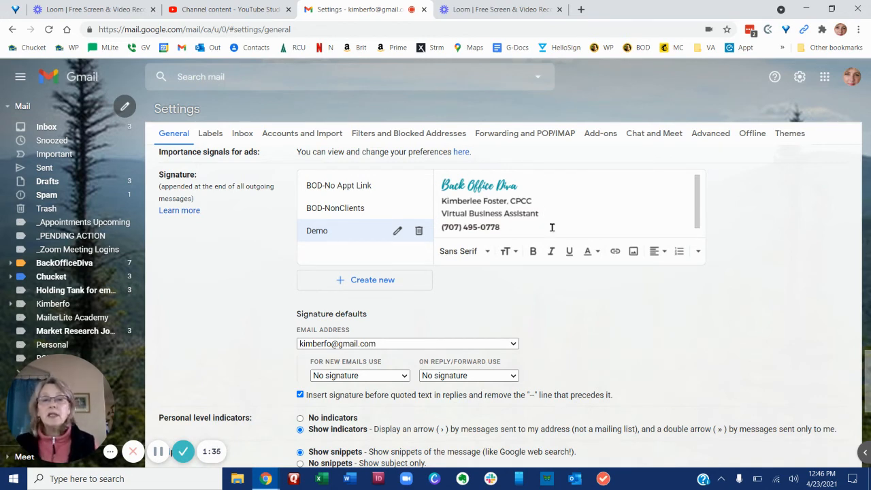
pyautogui.press('Return')
pyautogui.write('Add')
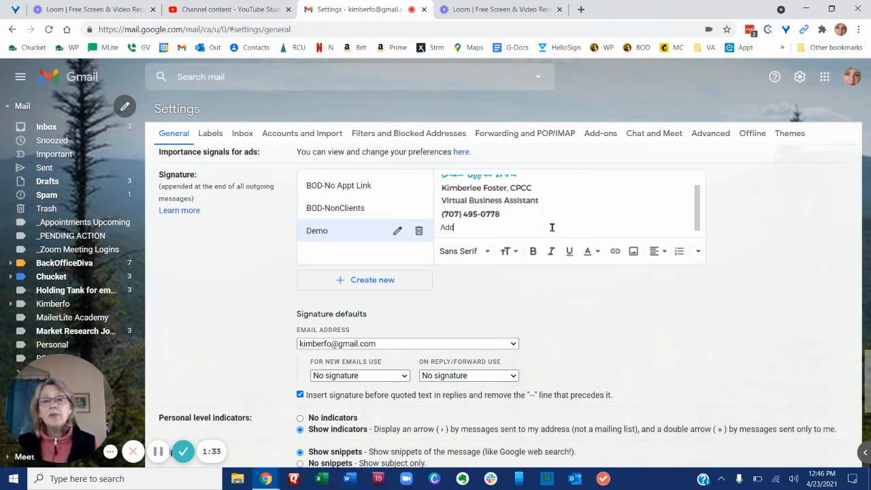
pyautogui.write(' something here')
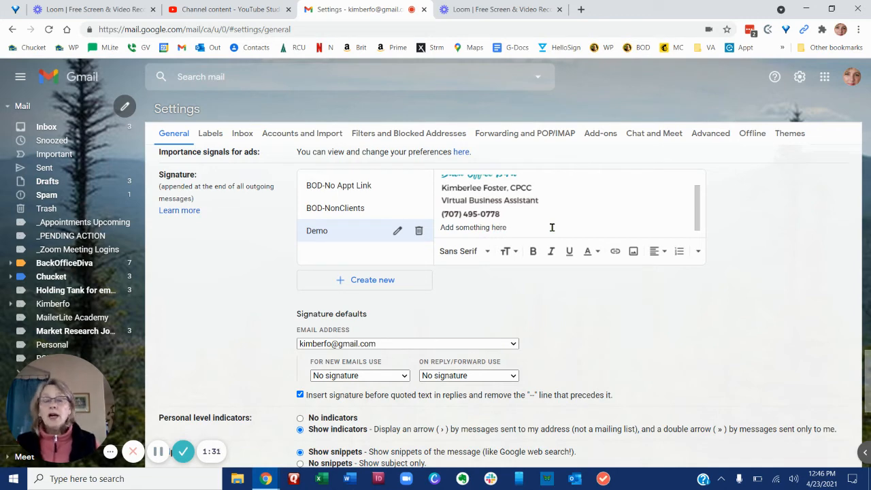
pyautogui.hotkey('shift', 'Home')
pyautogui.press('BackSpace')
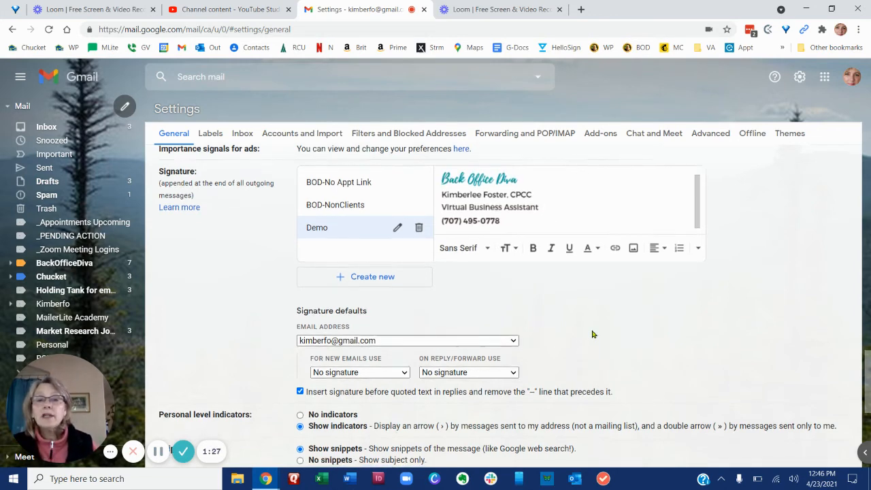
# Step: Save the settings with the image-based Demo signature
pyautogui.scroll(-5, 592, 334)
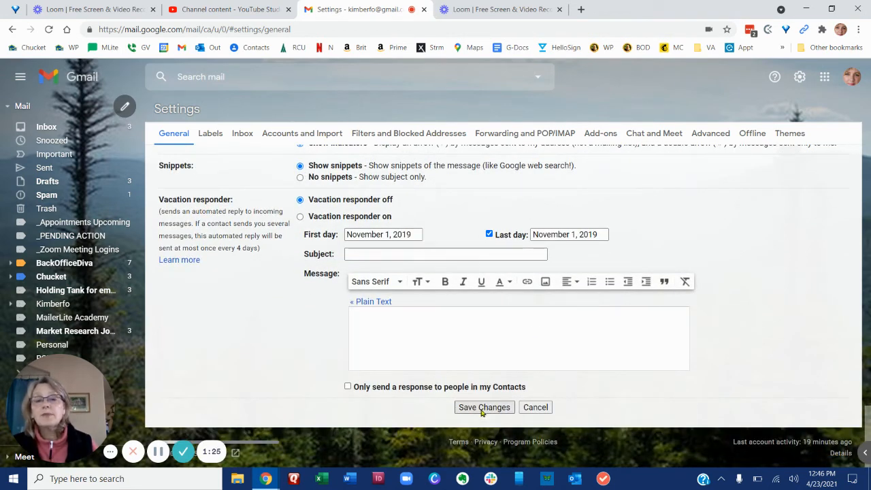
pyautogui.click(483, 409)
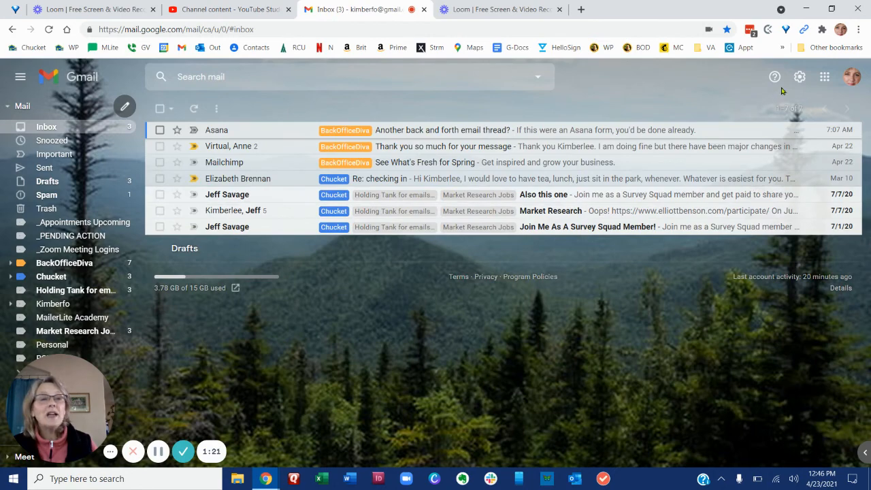
# Step: Reopen the full settings and delete the Demo signature, confirming the deletion
pyautogui.click(799, 76)
pyautogui.click(786, 135)
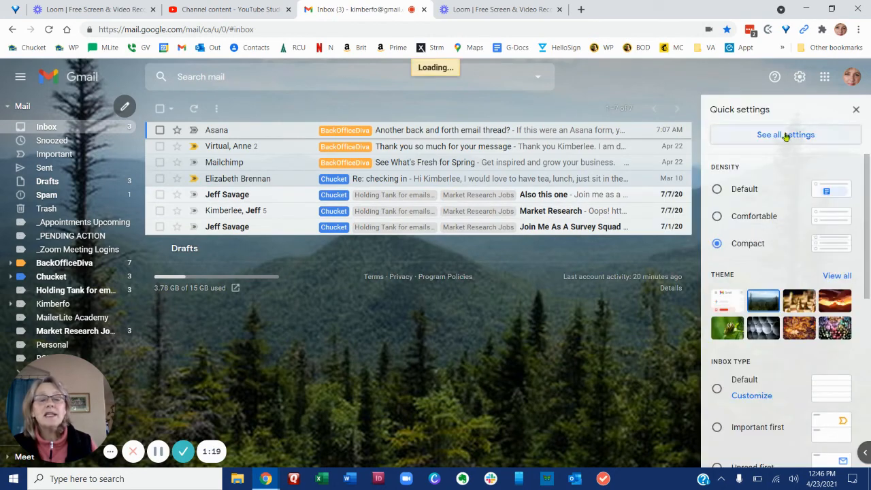
pyautogui.scroll(-12, 464, 281)
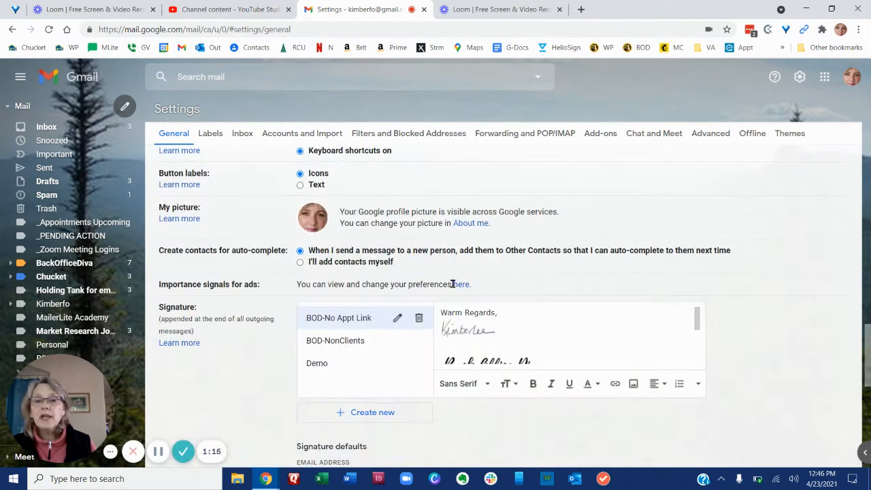
pyautogui.click(358, 369)
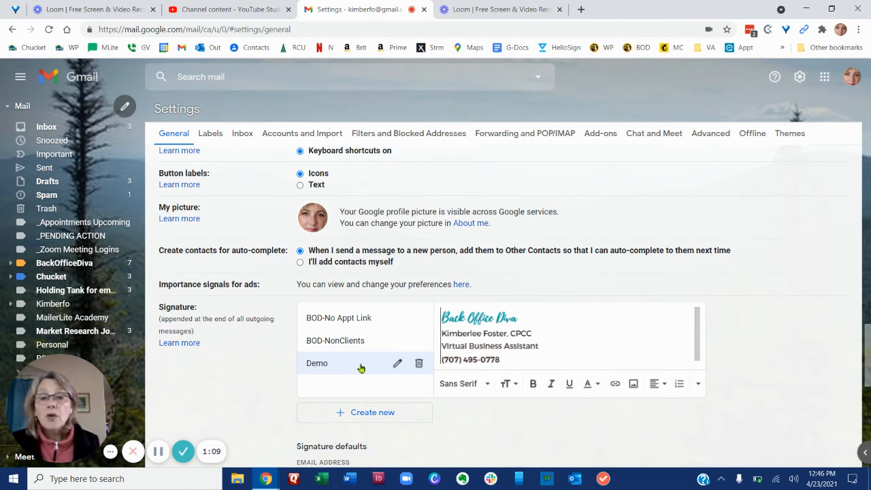
pyautogui.click(419, 364)
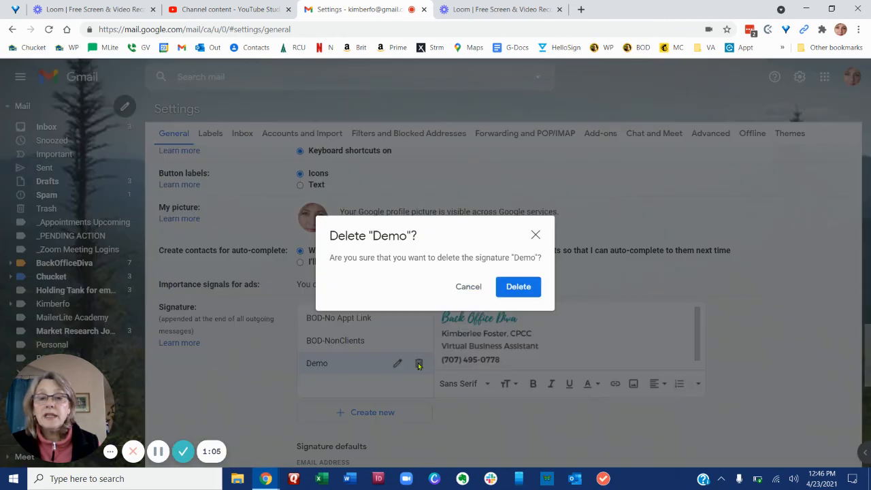
pyautogui.click(507, 286)
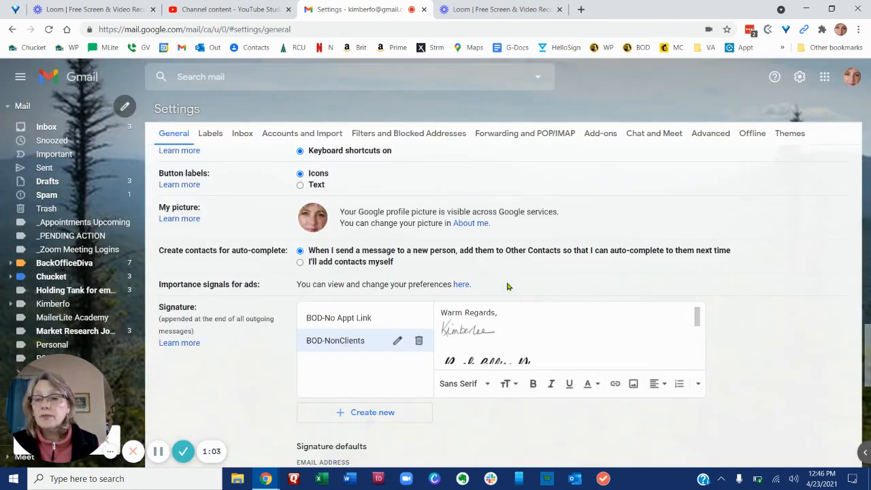